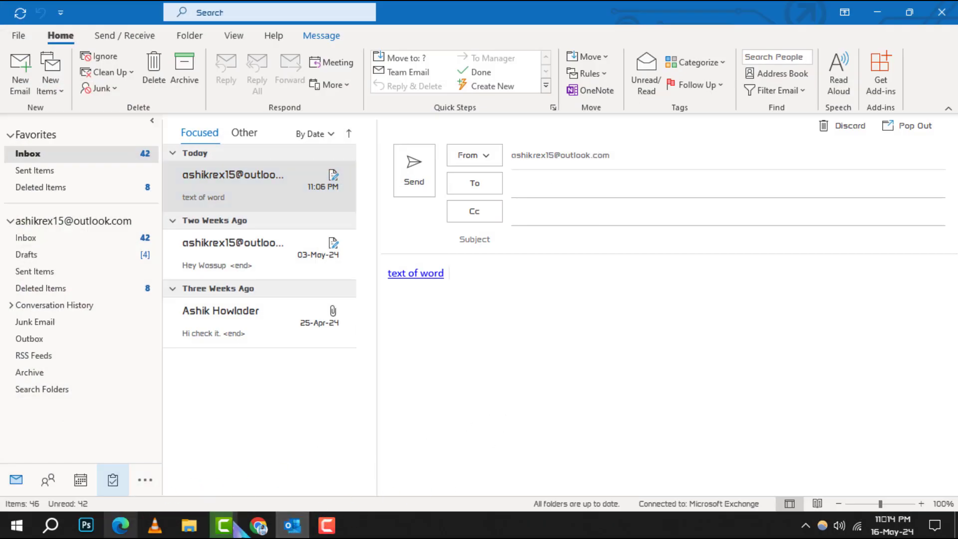
- Switch to People and browse contacts, ending on TEST Alex Hales's details
{"action": "left_click", "coordinate": [47, 480]}
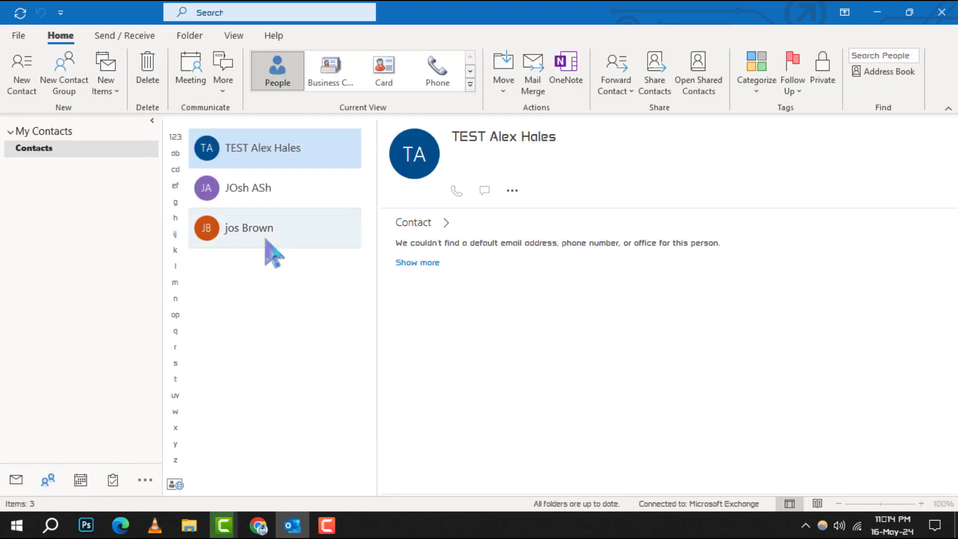
{"action": "left_click", "coordinate": [270, 229]}
{"action": "left_click", "coordinate": [263, 188]}
{"action": "left_click", "coordinate": [266, 149]}
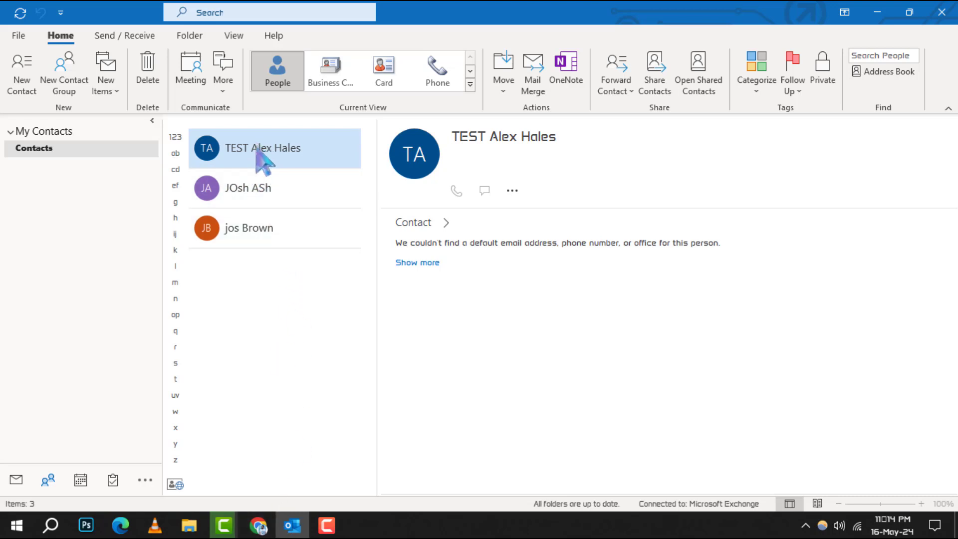
- Open TEST Alex Hales's contact in its own window and show the Details page
{"action": "right_click", "coordinate": [257, 152]}
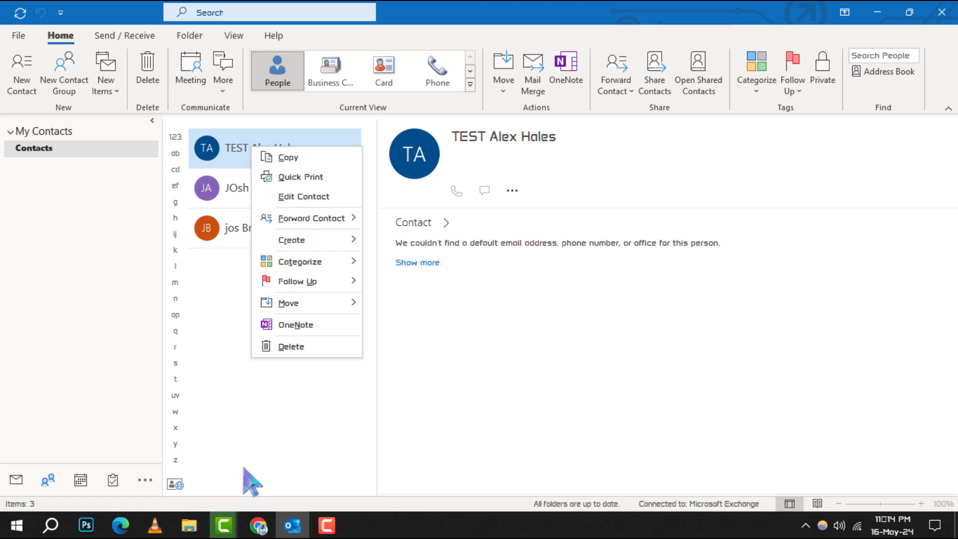
{"action": "key", "text": "Escape"}
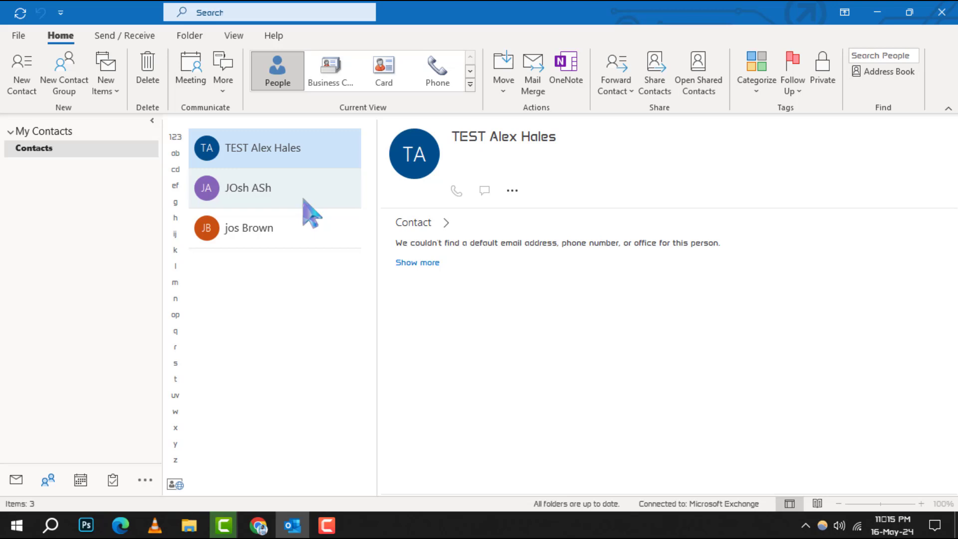
{"action": "key", "text": "Return"}
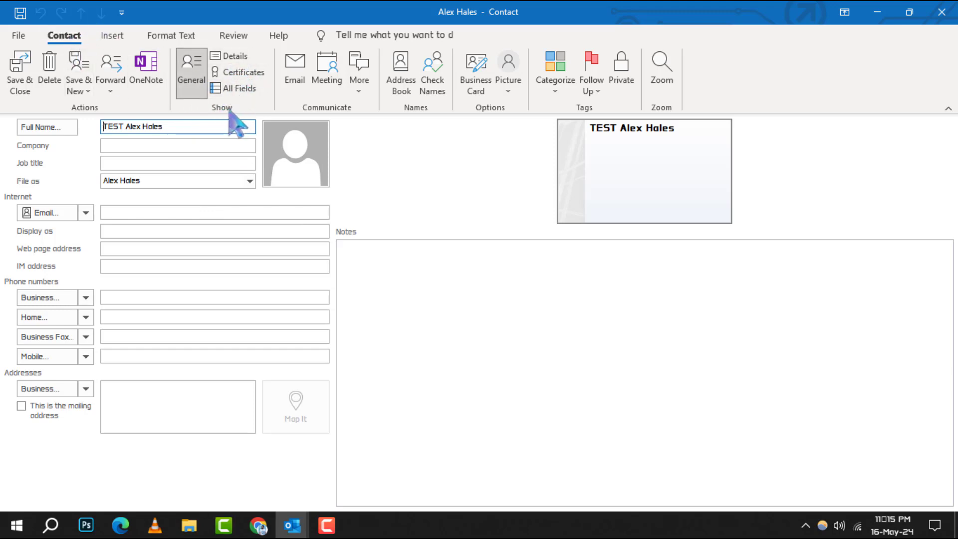
{"action": "left_click", "coordinate": [234, 56]}
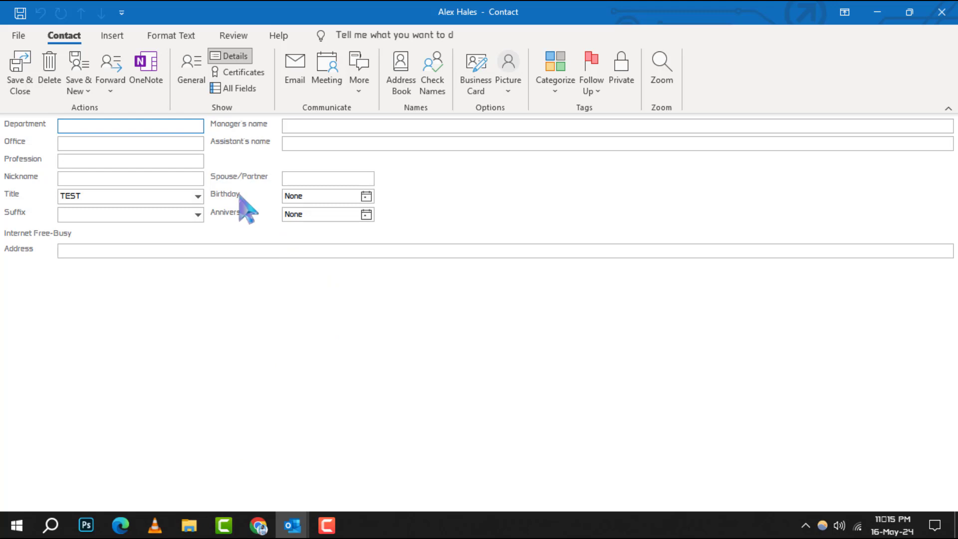
- Open the Birthday date picker and page it back toward April 2022
{"action": "left_click", "coordinate": [367, 197]}
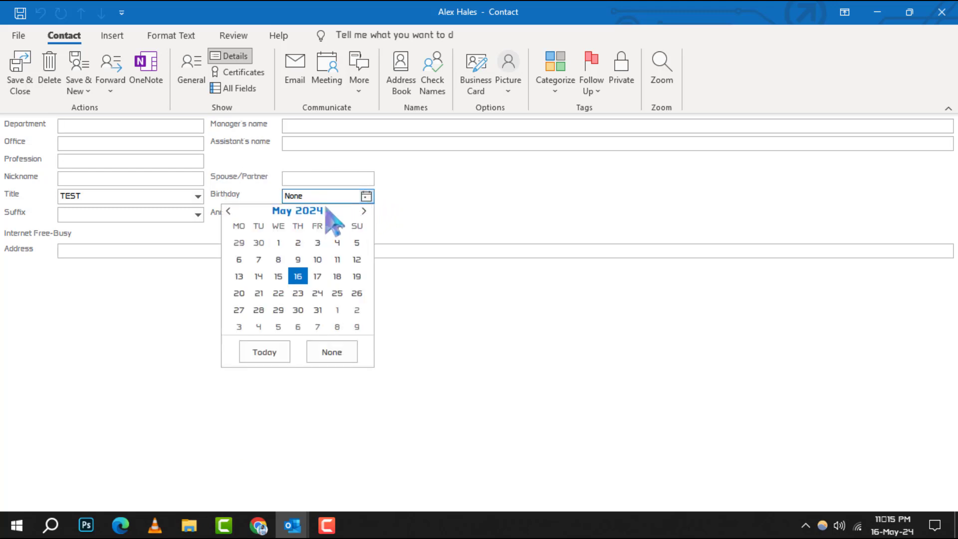
{"action": "left_click_drag", "start_coordinate": [304, 211], "coordinate": [300, 175]}
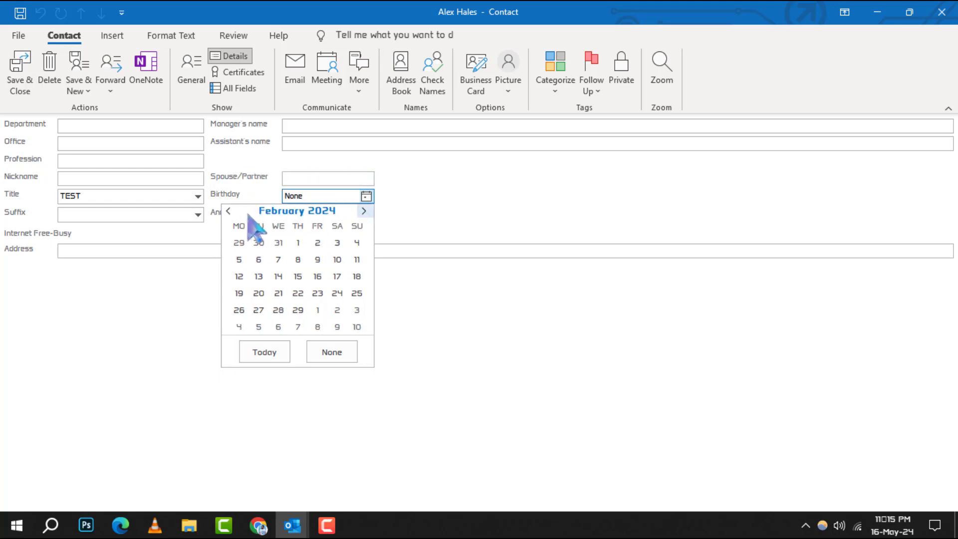
{"action": "left_click", "coordinate": [229, 210]}
{"action": "left_click", "coordinate": [229, 211]}
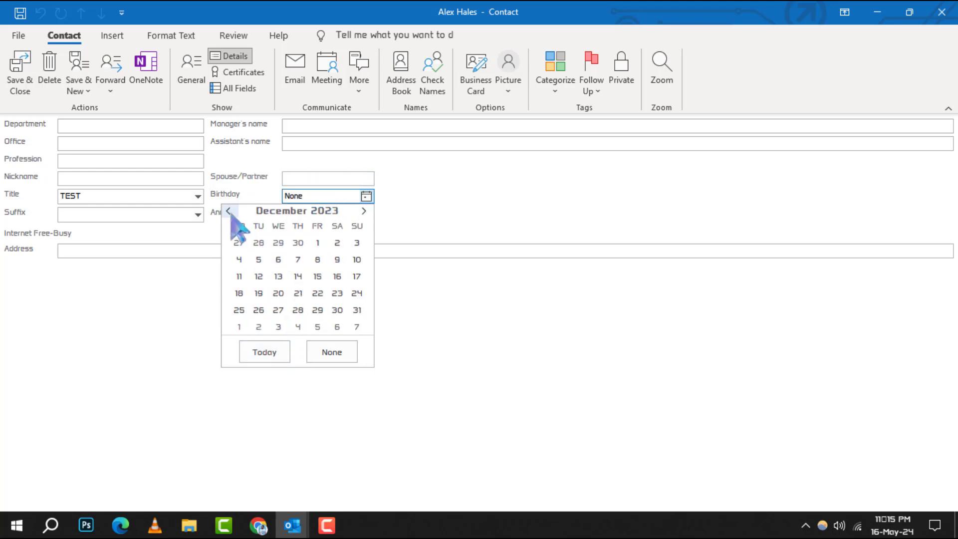
{"action": "left_click", "coordinate": [229, 211]}
{"action": "left_click", "coordinate": [229, 211]}
{"action": "left_click", "coordinate": [228, 211]}
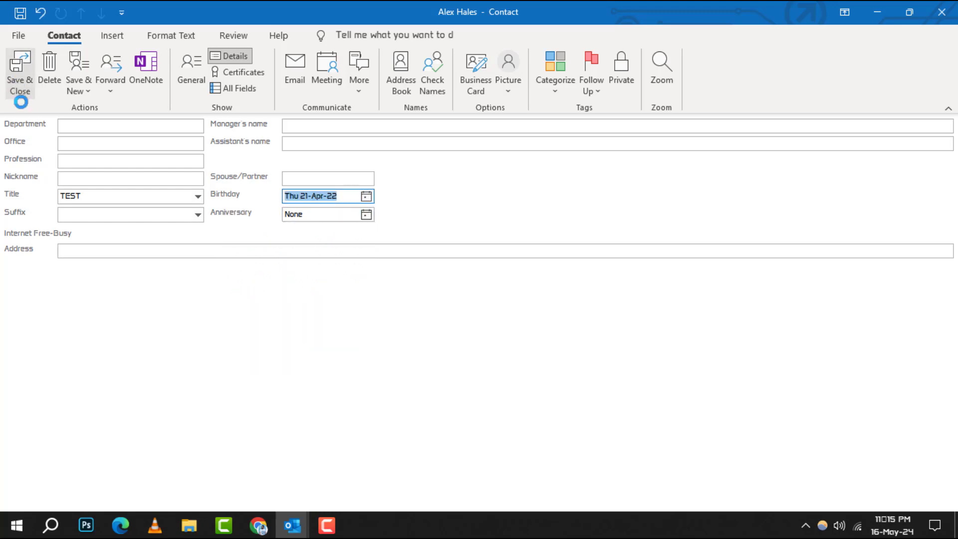